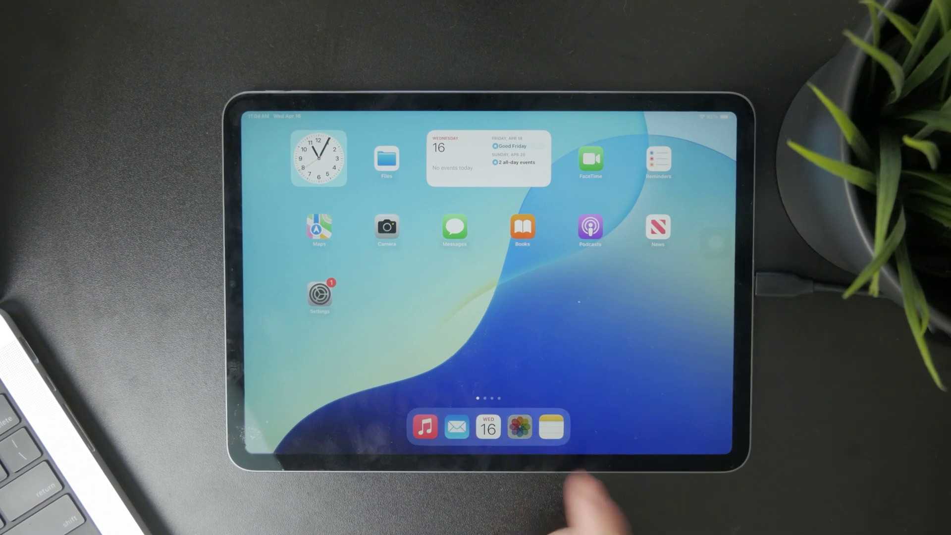
Open Photos and Books briefly, returning to the Home Screen after each.
{"action": "left_click", "coordinate": [520, 425]}
{"action": "scroll", "coordinate": [565, 335], "scroll_direction": "up", "scroll_amount": 5}
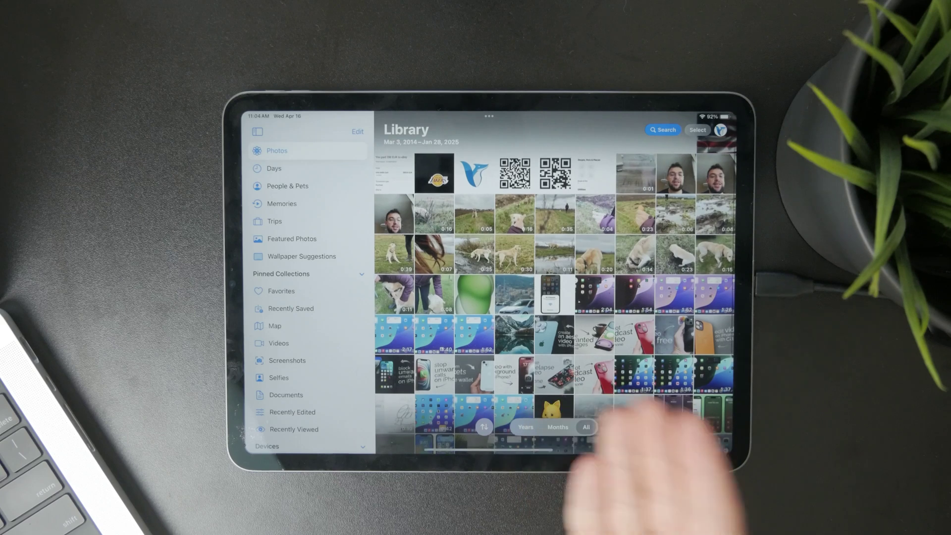
{"action": "left_click_drag", "start_coordinate": [565, 465], "coordinate": [564, 297]}
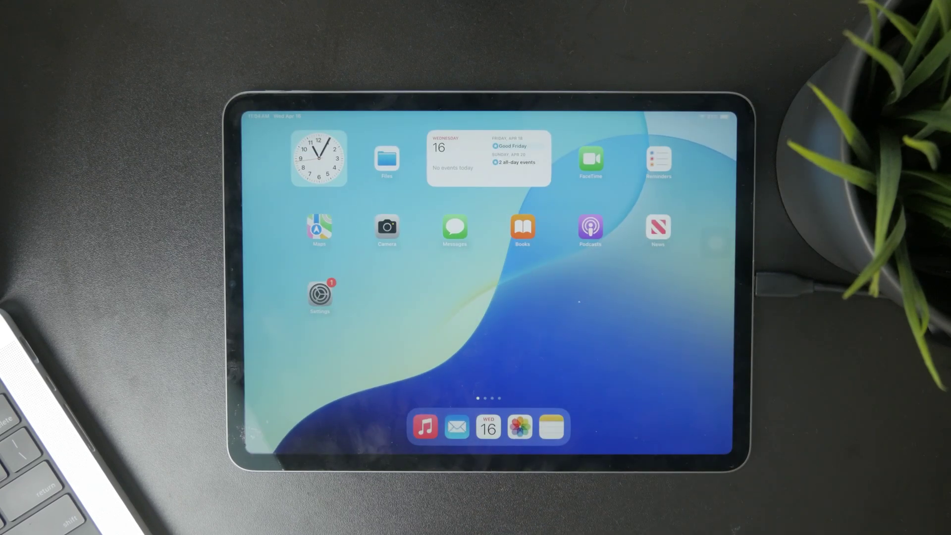
{"action": "left_click", "coordinate": [522, 227]}
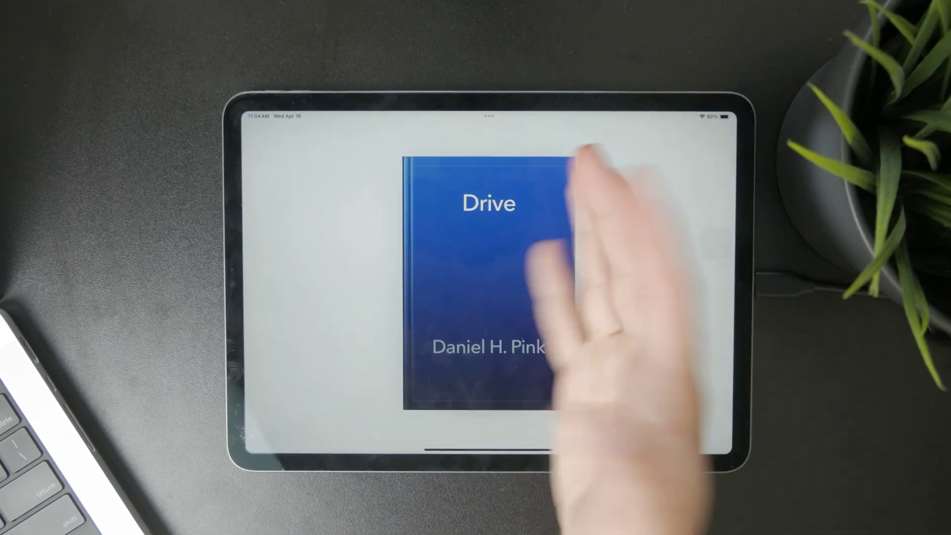
{"action": "left_click_drag", "start_coordinate": [490, 446], "coordinate": [490, 260]}
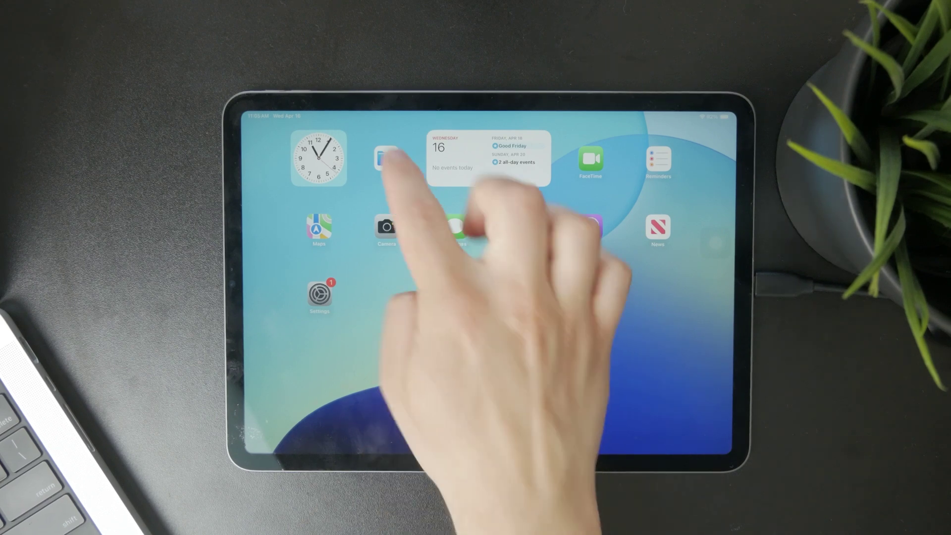
Search the App Store for "files" and open Apple's Files app result.
{"action": "right_click", "coordinate": [386, 158]}
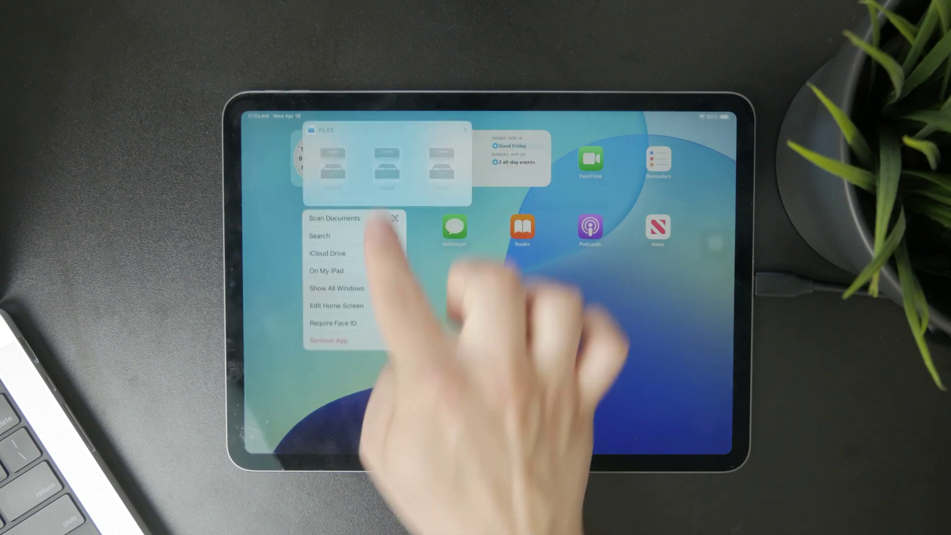
{"action": "left_click", "coordinate": [521, 416]}
{"action": "left_click_drag", "start_coordinate": [580, 312], "coordinate": [579, 387]}
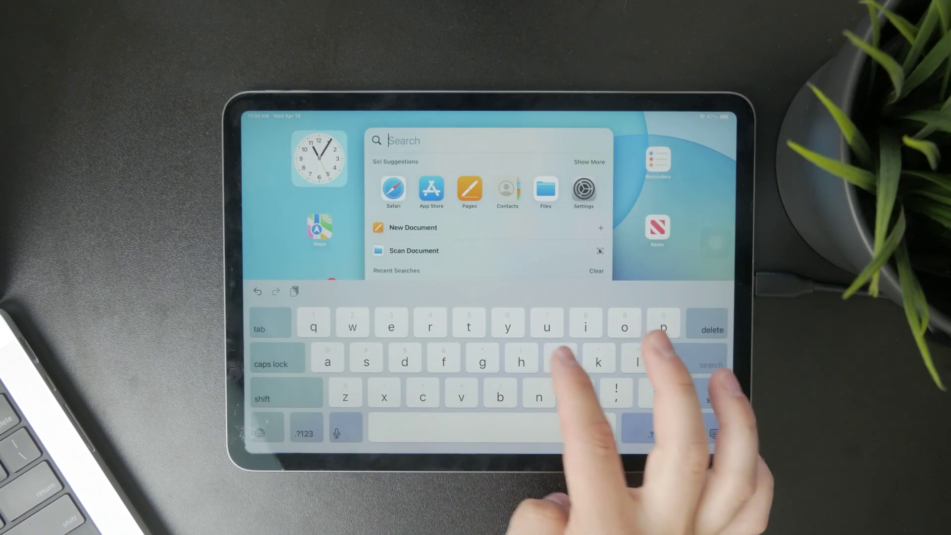
{"action": "left_click", "coordinate": [446, 193]}
{"action": "left_click", "coordinate": [483, 155]}
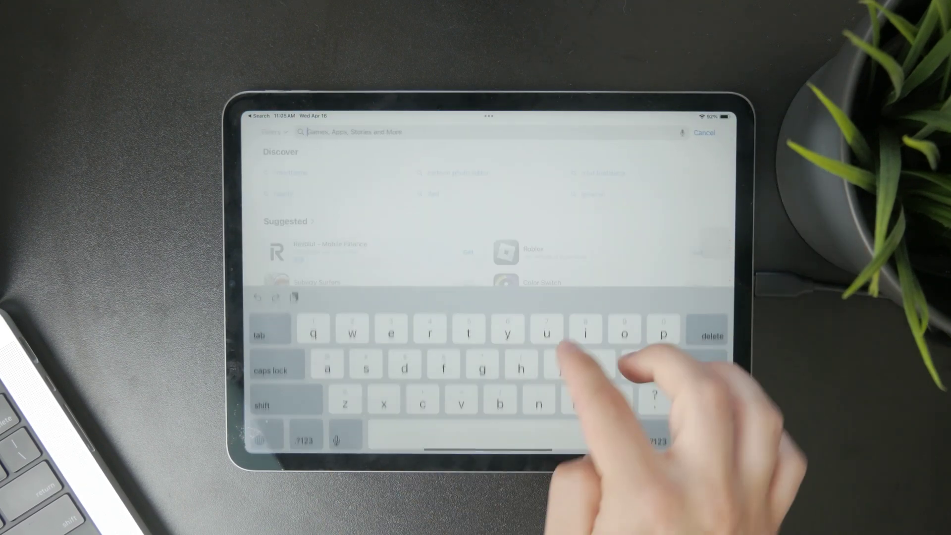
{"action": "type", "text": "files"}
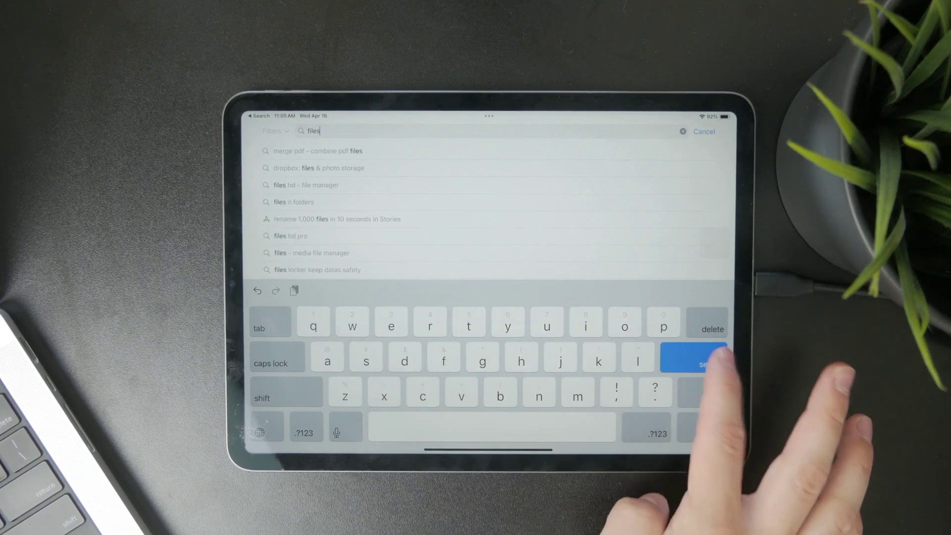
{"action": "left_click", "coordinate": [692, 362]}
{"action": "left_click", "coordinate": [602, 274]}
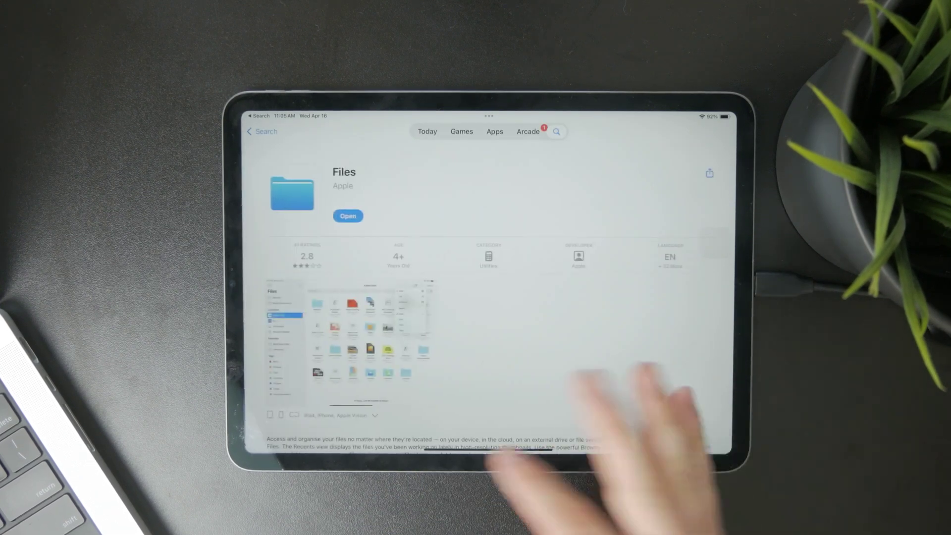
Browse iCloud Drive and the external drive 3, then return to the Home Screen.
{"action": "left_click_drag", "start_coordinate": [490, 449], "coordinate": [490, 297]}
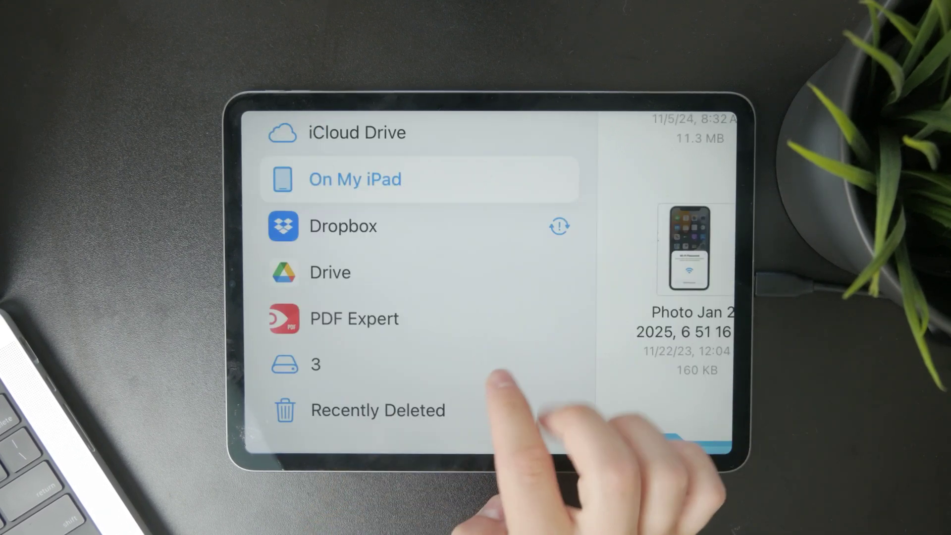
{"action": "scroll", "coordinate": [446, 335], "scroll_direction": "up", "scroll_amount": 2}
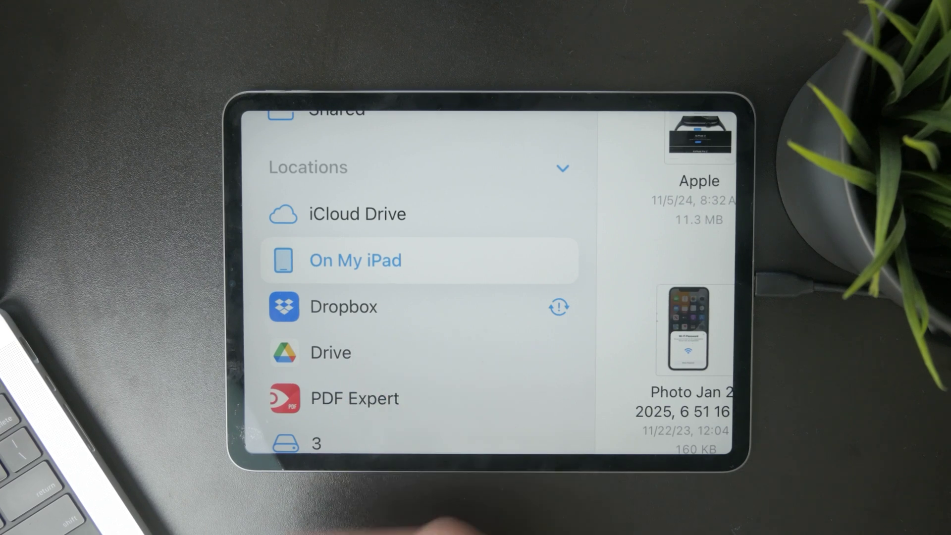
{"action": "scroll", "coordinate": [445, 297], "scroll_direction": "down", "scroll_amount": 1}
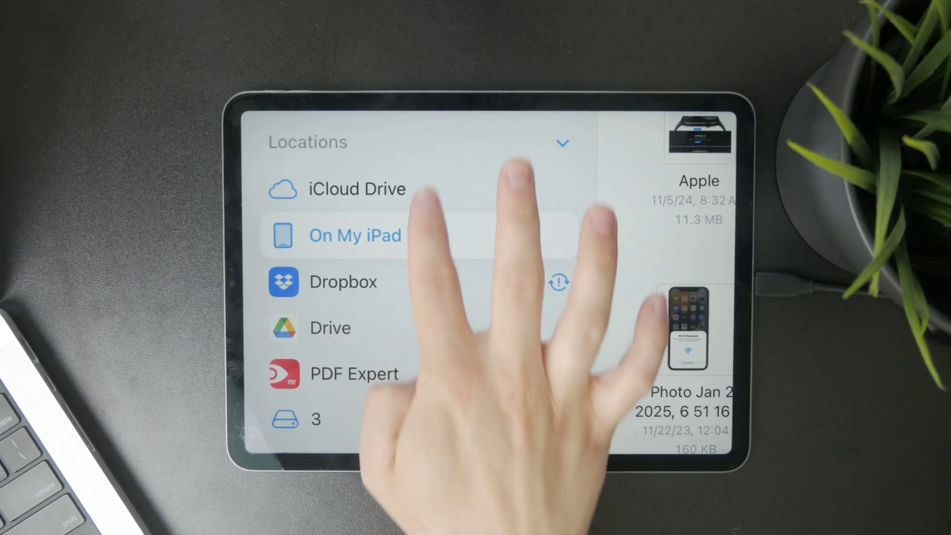
{"action": "left_click", "coordinate": [416, 188]}
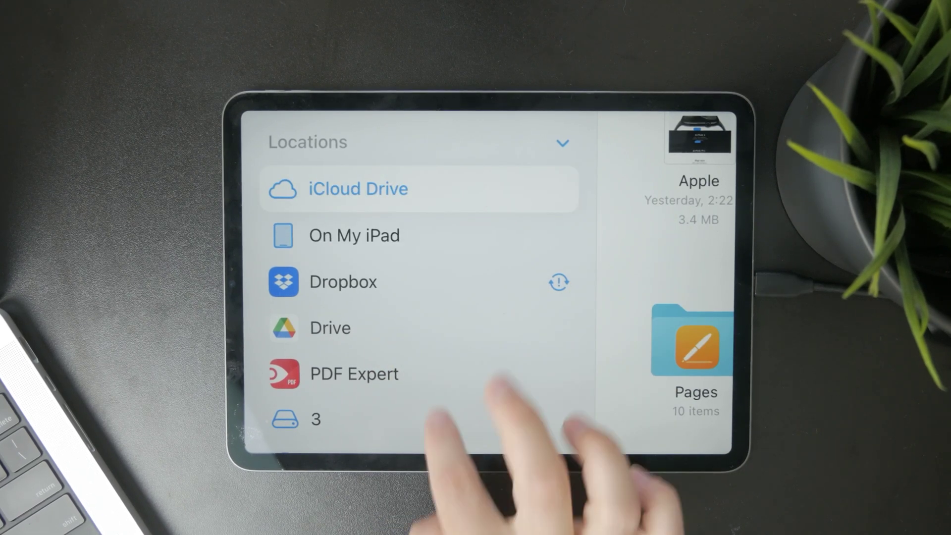
{"action": "scroll", "coordinate": [417, 334], "scroll_direction": "down", "scroll_amount": 3}
{"action": "left_click", "coordinate": [394, 306]}
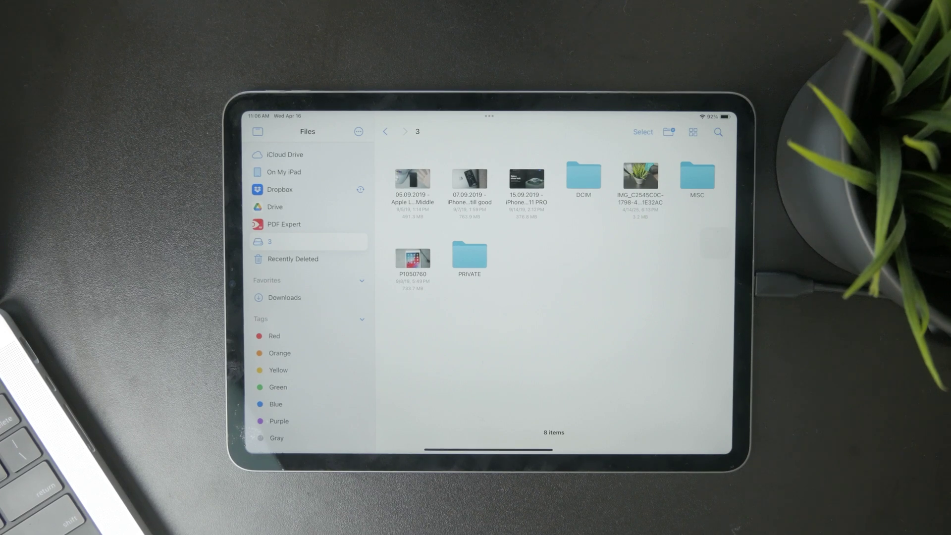
{"action": "left_click_drag", "start_coordinate": [488, 449], "coordinate": [487, 298]}
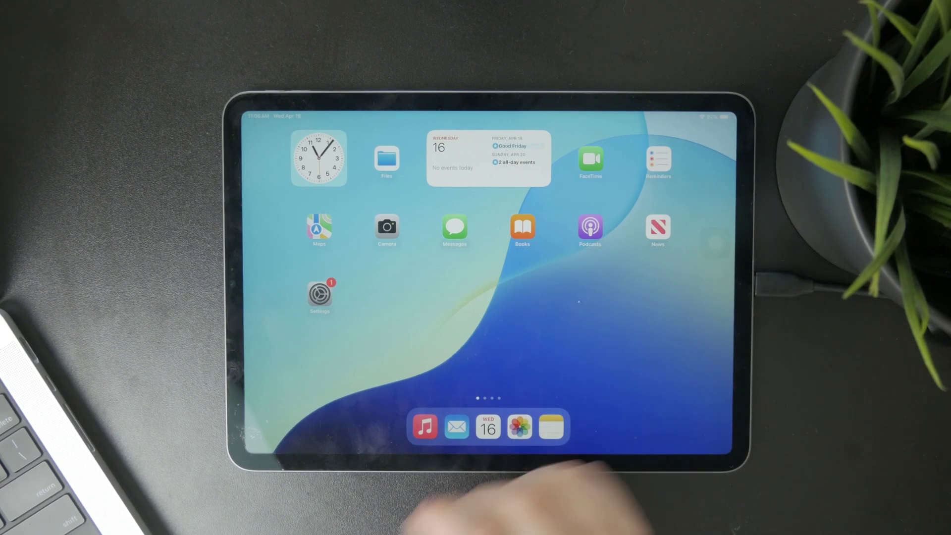
Navigate Safari to iLovePDF's PDF to Word converter page.
{"action": "left_click_drag", "start_coordinate": [520, 312], "coordinate": [520, 416]}
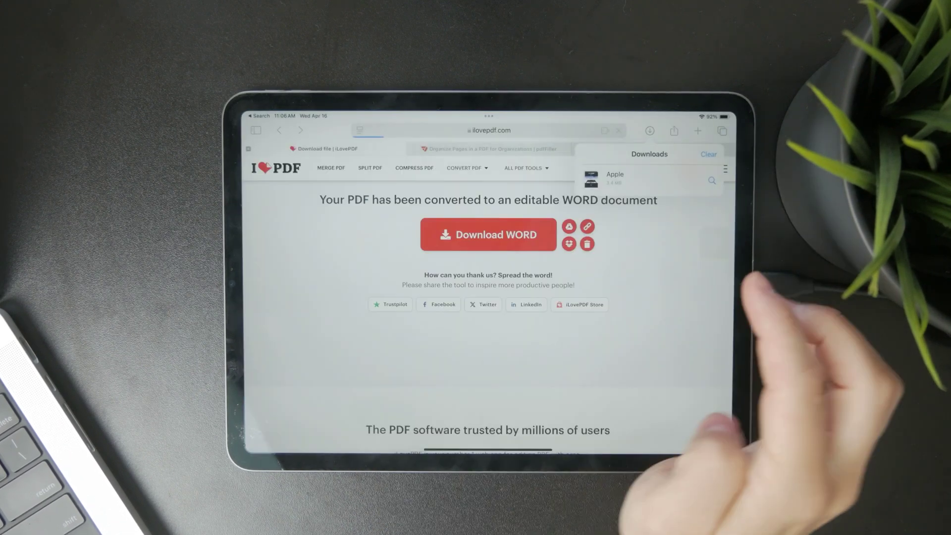
{"action": "left_click", "coordinate": [488, 272]}
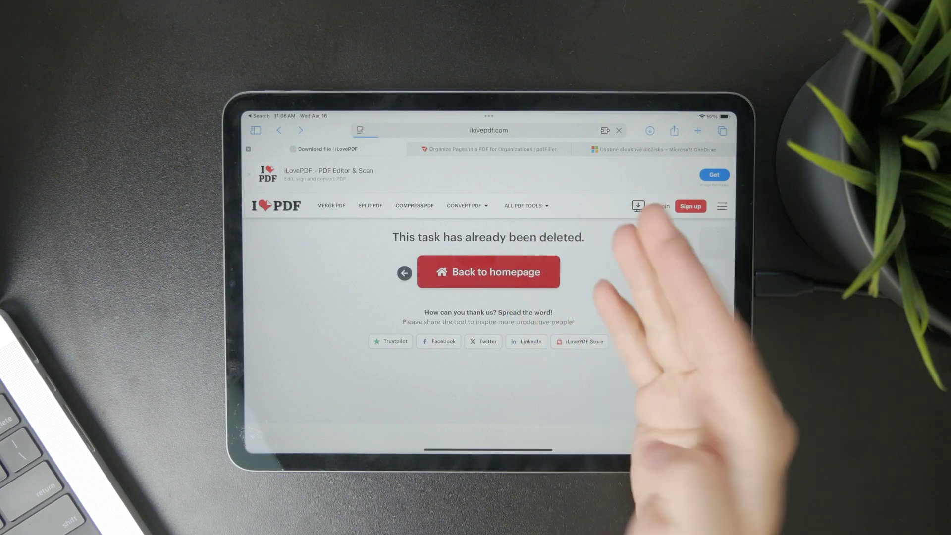
{"action": "left_click_drag", "start_coordinate": [253, 335], "coordinate": [461, 371]}
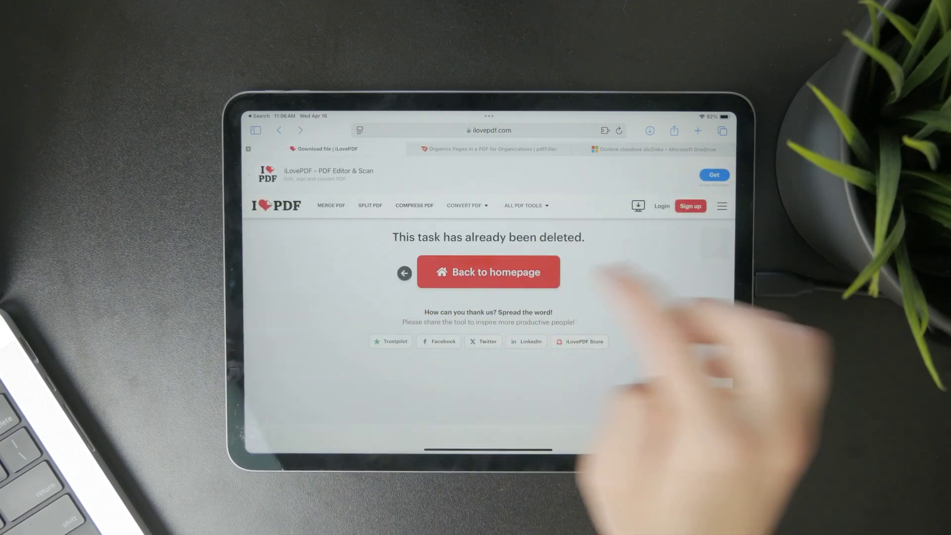
{"action": "left_click_drag", "start_coordinate": [252, 335], "coordinate": [461, 335]}
Open the downloaded Apple file in Pages, dismiss the alerts, and return to iLovePDF.
{"action": "left_click", "coordinate": [649, 131]}
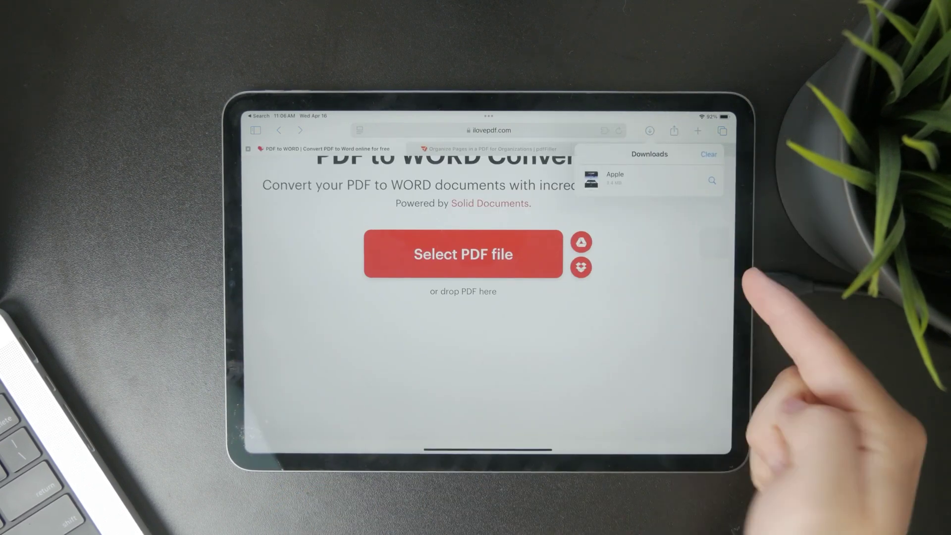
{"action": "left_click", "coordinate": [669, 182]}
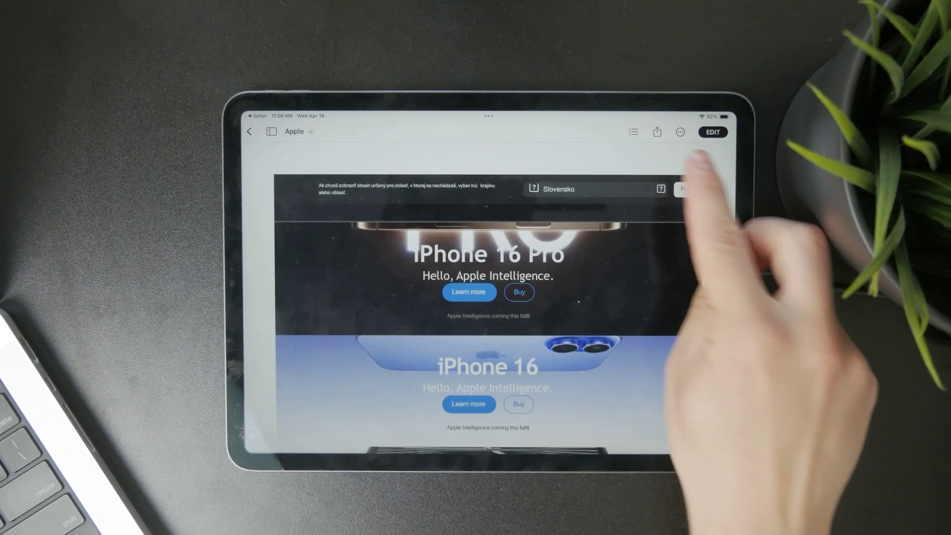
{"action": "left_click", "coordinate": [712, 131]}
{"action": "left_click", "coordinate": [490, 310]}
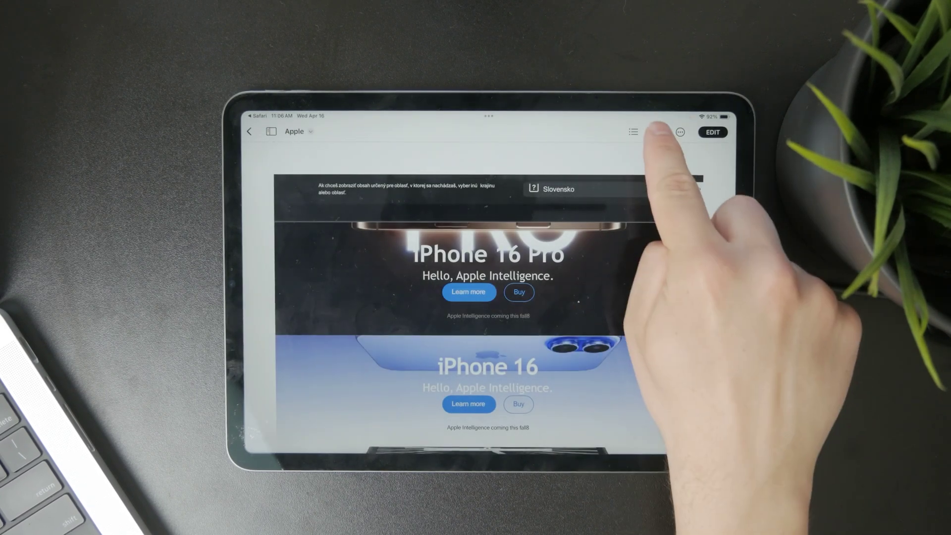
{"action": "left_click", "coordinate": [712, 132]}
{"action": "left_click", "coordinate": [490, 311]}
{"action": "left_click_drag", "start_coordinate": [387, 223], "coordinate": [387, 223]}
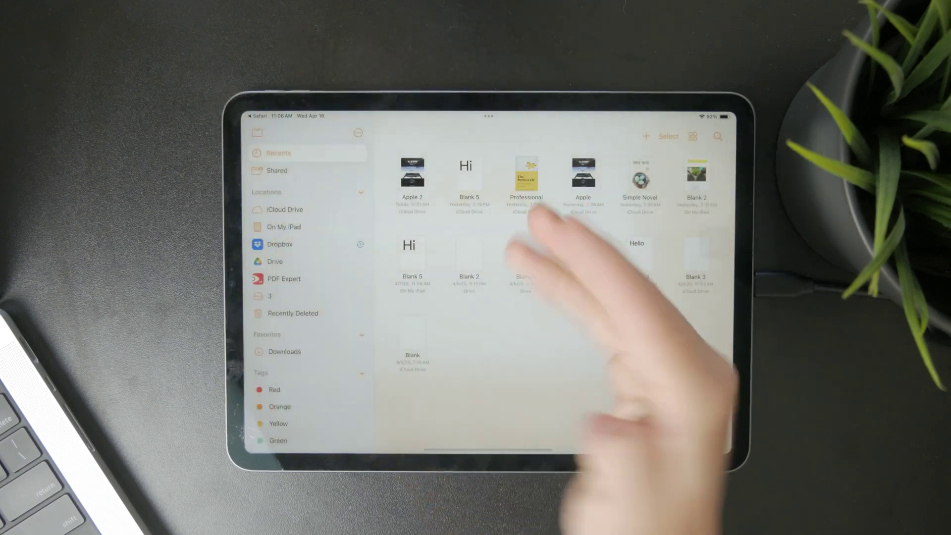
{"action": "left_click_drag", "start_coordinate": [475, 446], "coordinate": [668, 445]}
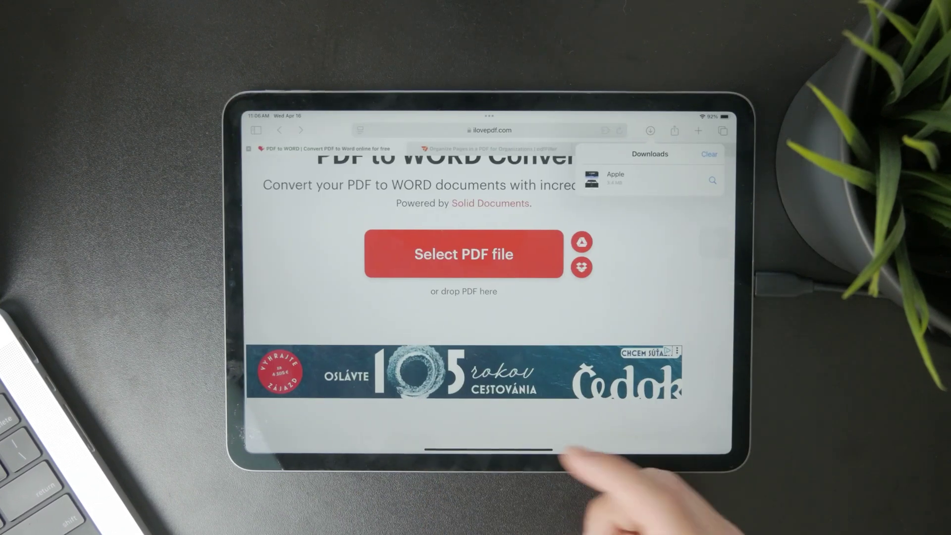
{"action": "left_click_drag", "start_coordinate": [487, 449], "coordinate": [488, 297]}
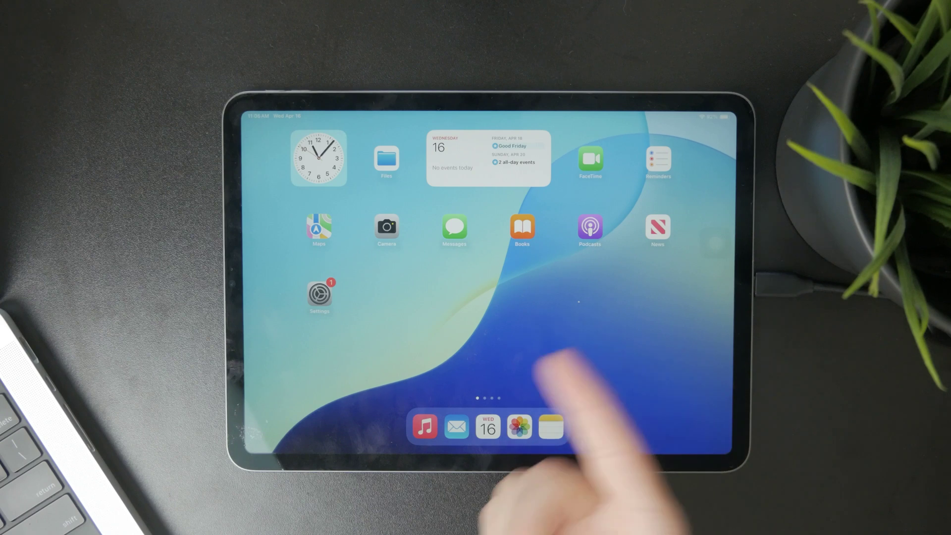